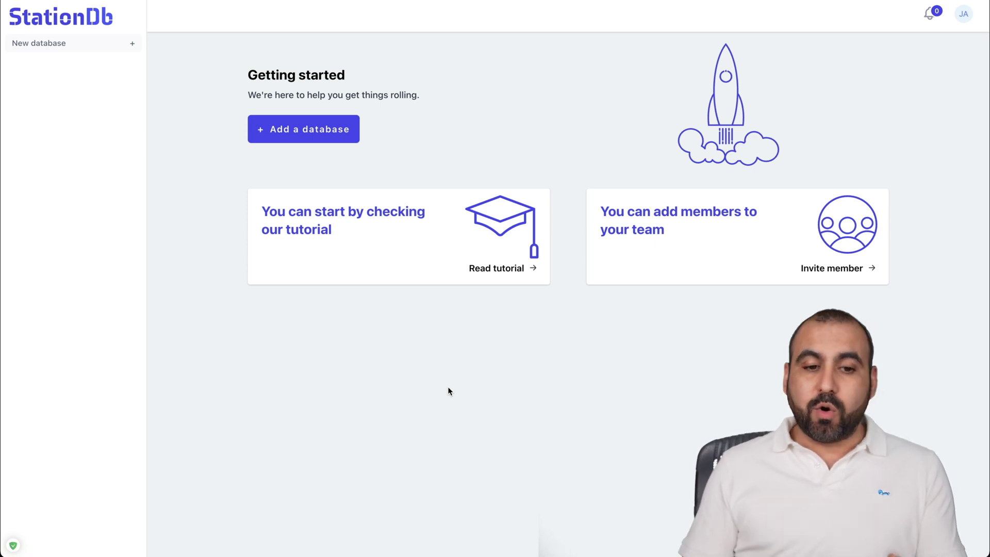
Create a new database named 'test for video'.
click(302, 137)
click(309, 124)
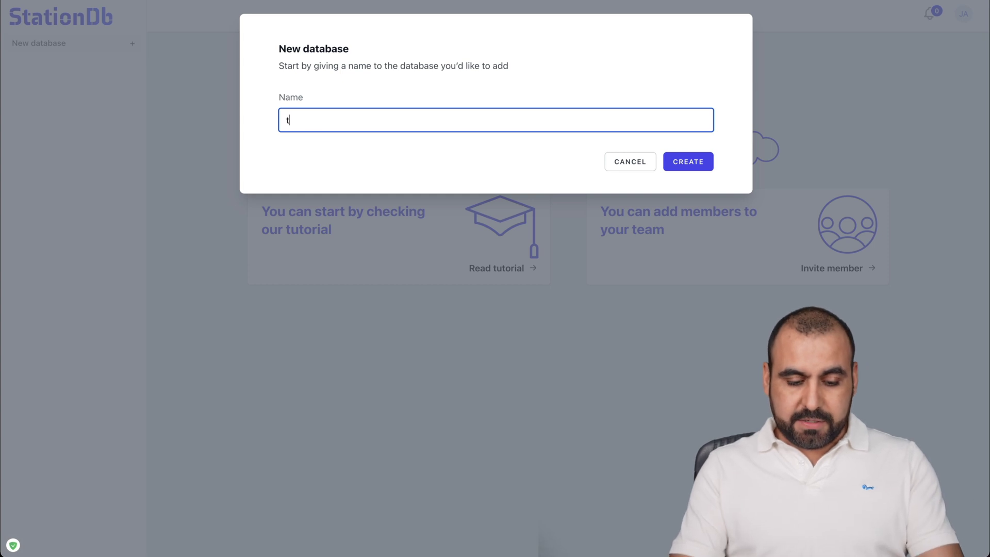
text(test for vidoe)
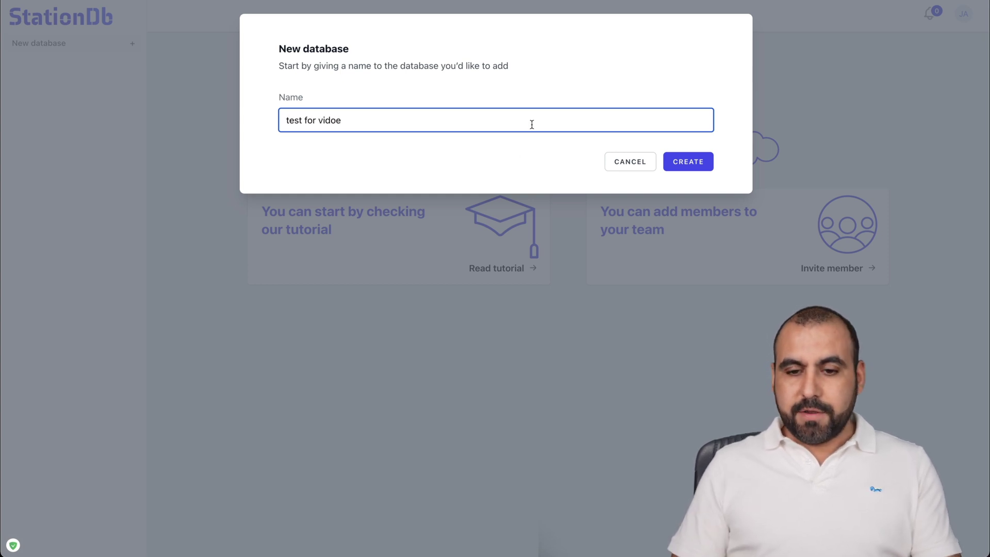
key(BackSpace)
key(BackSpace)
text(eo)
click(706, 170)
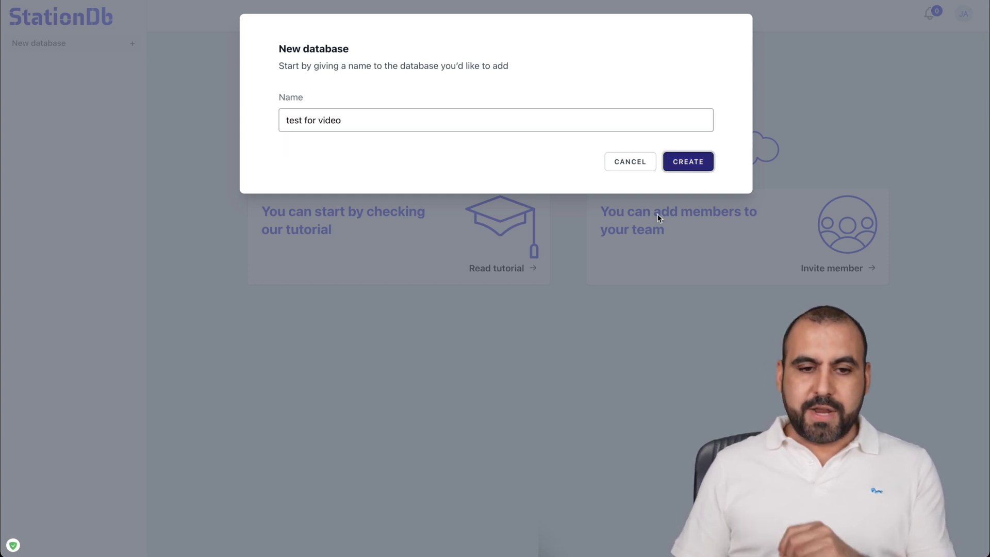
Check the available database drivers, keeping MySQL as the driver.
scroll(440, 404, down, 1)
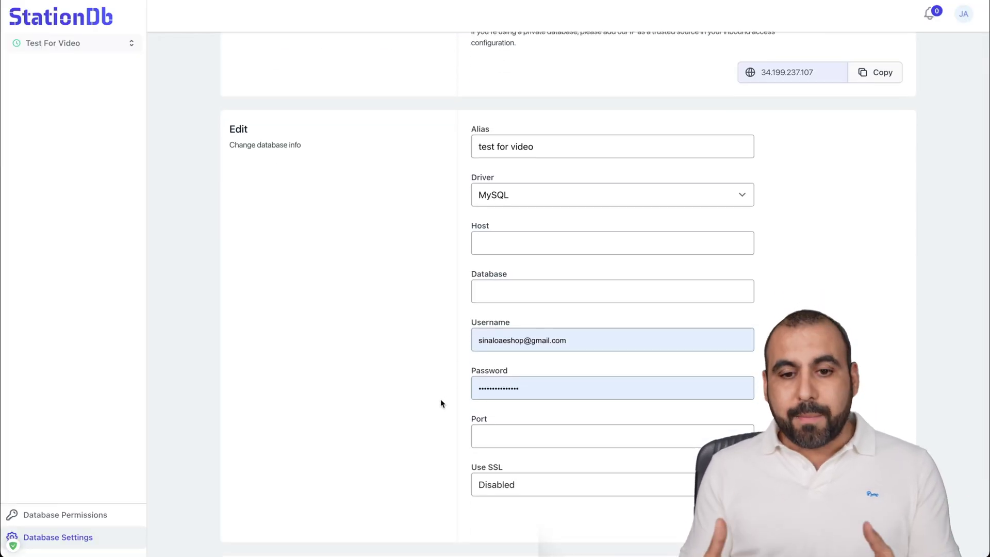
scroll(447, 394, up, 1)
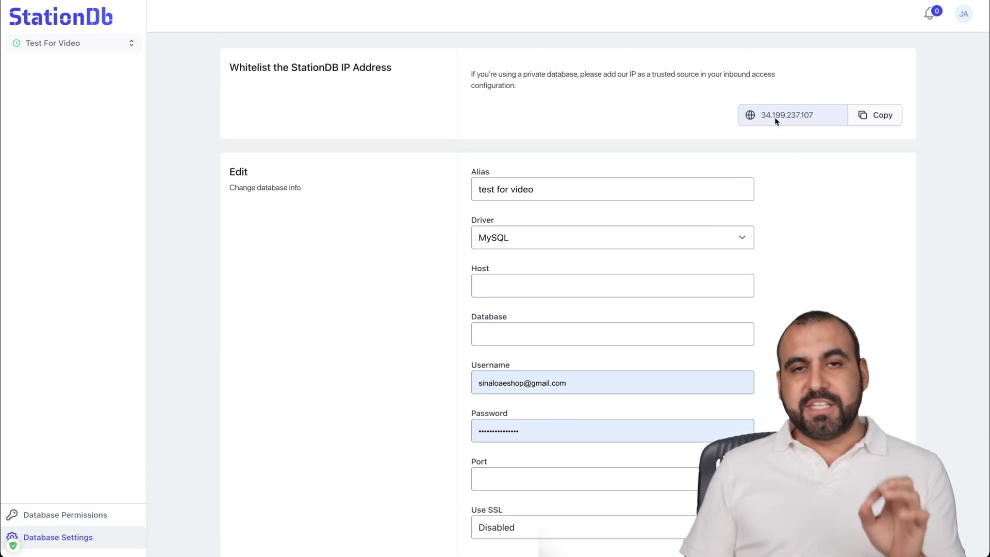
scroll(792, 181, down, 2)
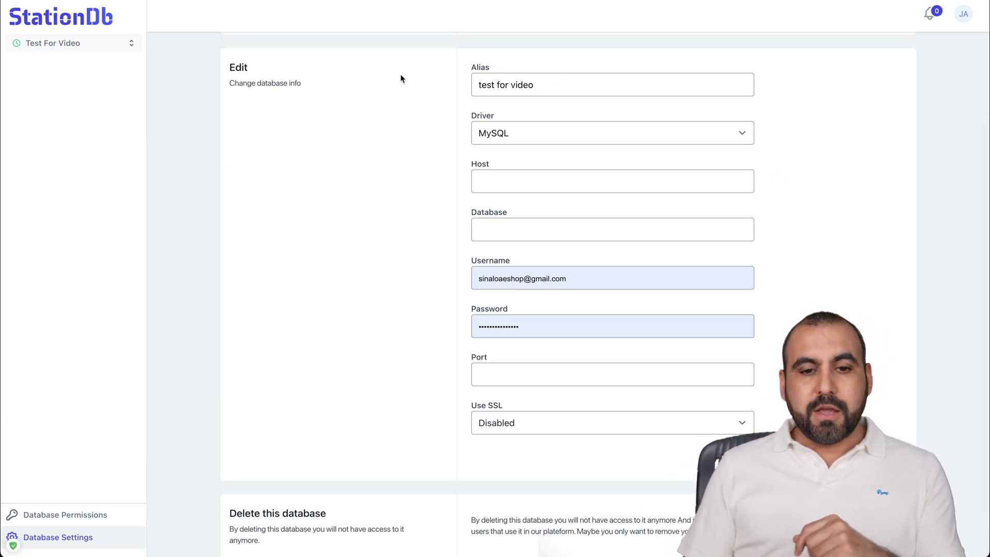
click(526, 125)
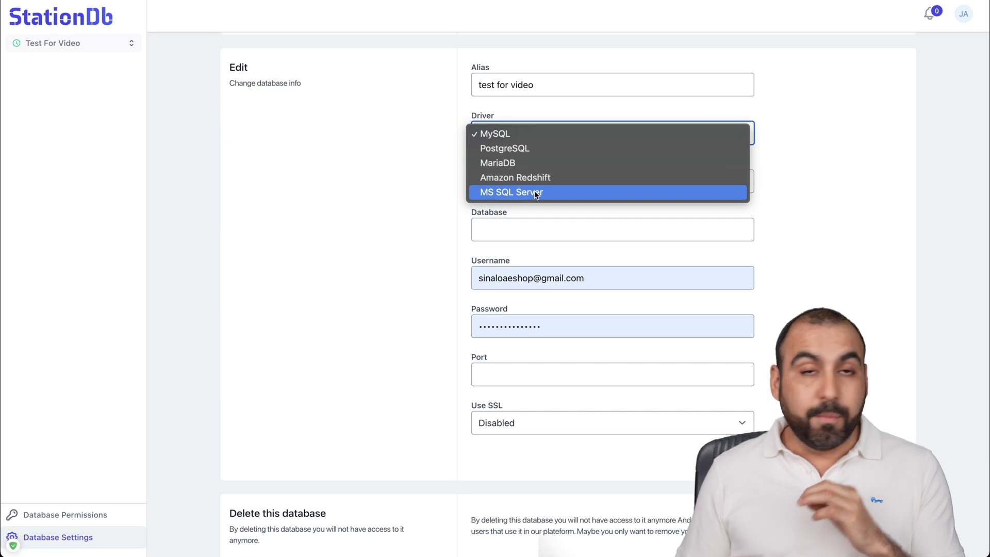
click(442, 159)
Review the host, database and port fields, leaving SSL Disabled.
click(517, 179)
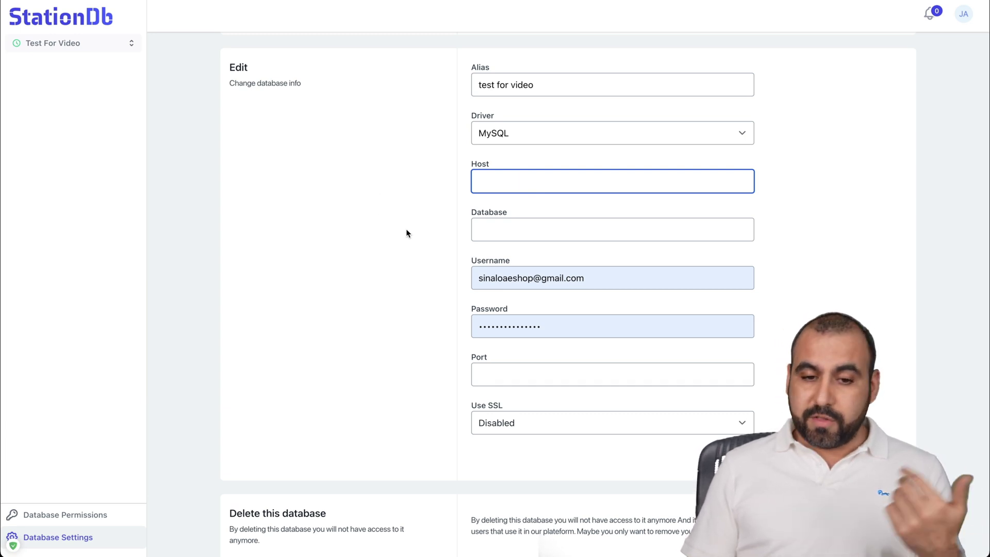
scroll(406, 230, down, 2)
click(521, 179)
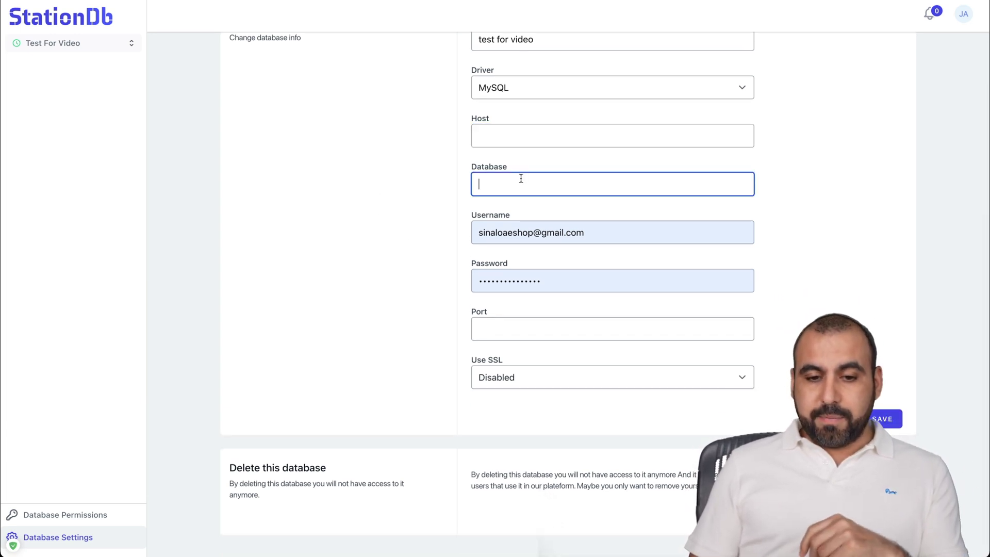
click(461, 216)
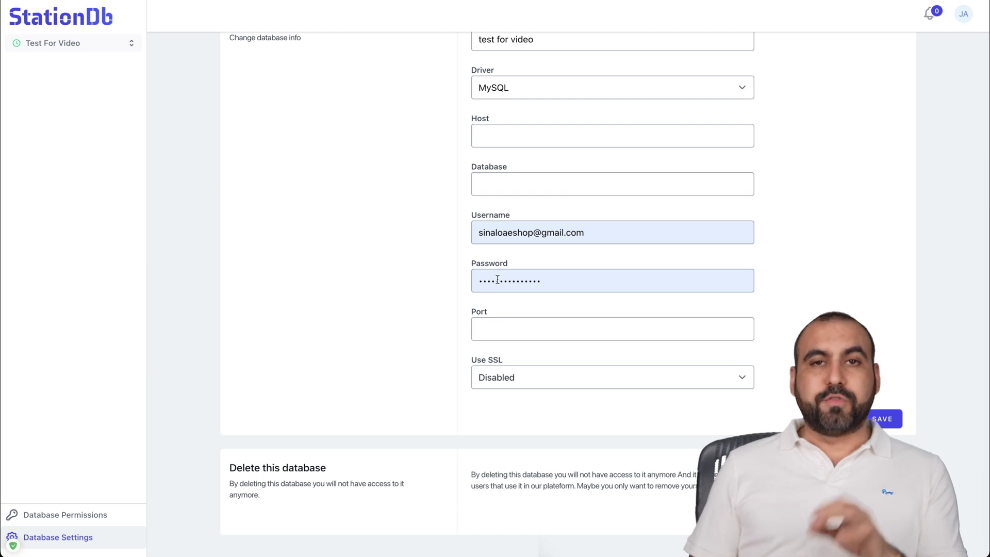
click(512, 331)
click(524, 358)
click(521, 372)
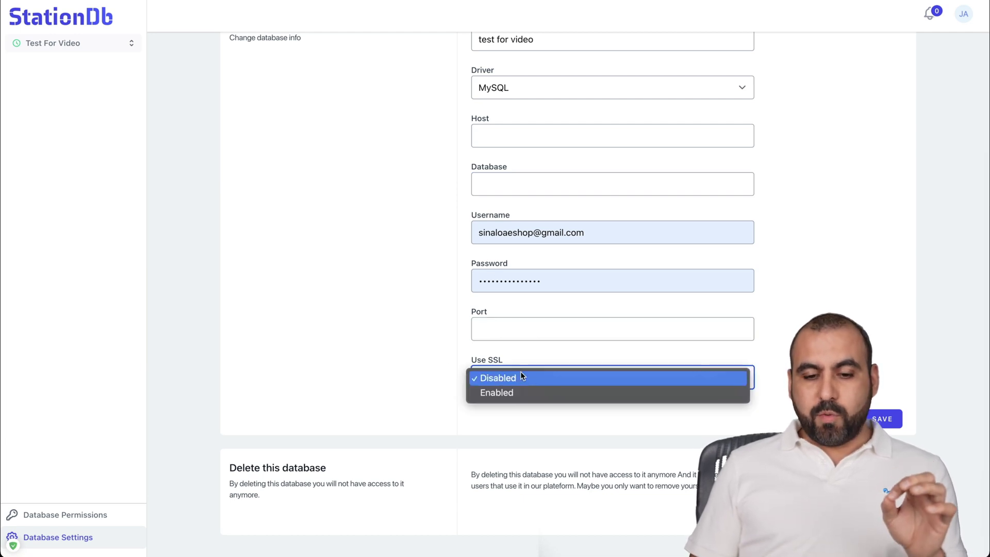
click(590, 419)
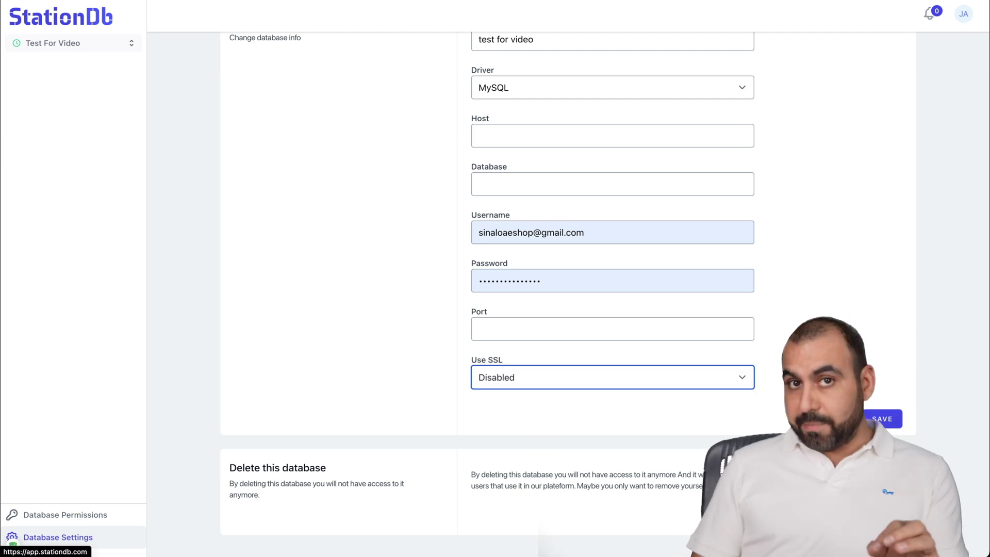
click(962, 14)
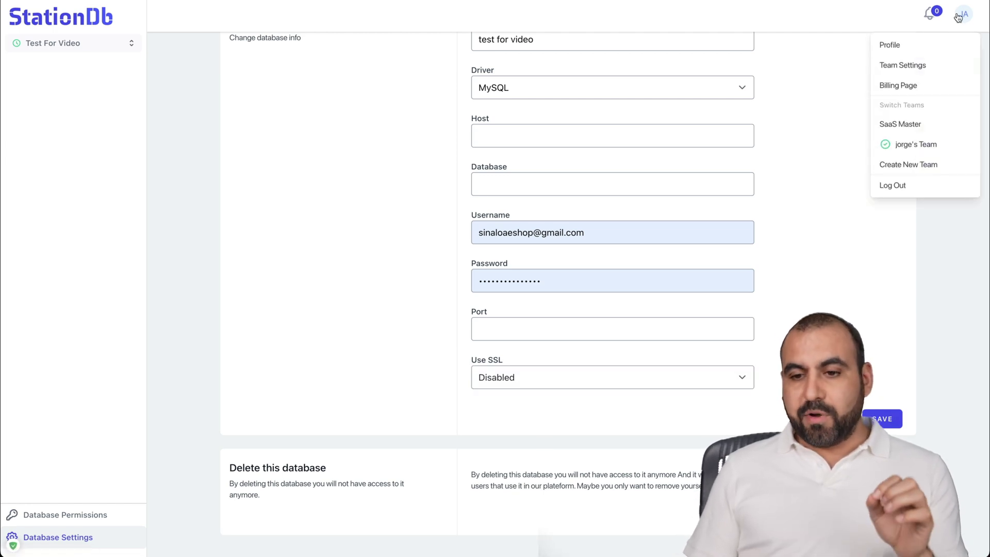
Switch to the other team despite unsaved changes and view the table's date filters.
click(923, 122)
click(511, 298)
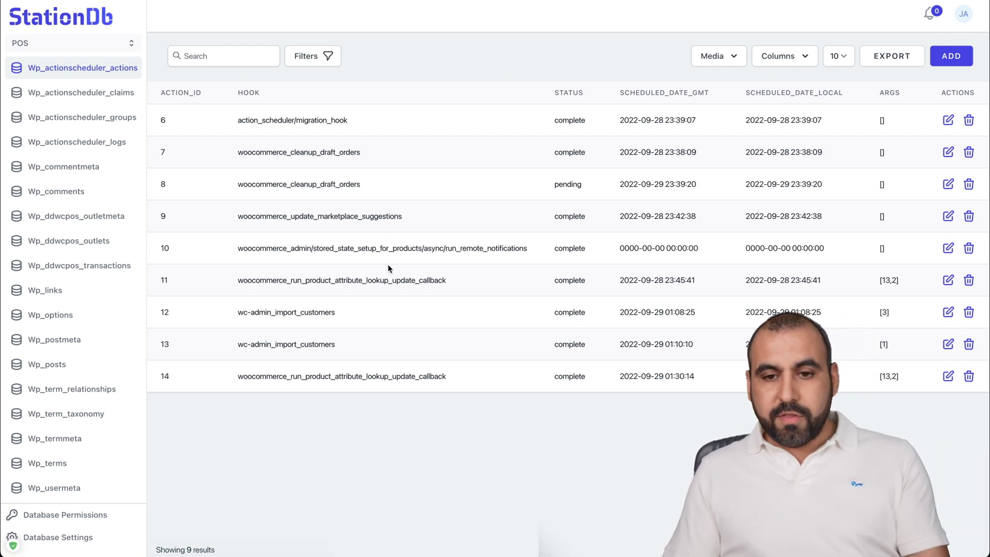
click(324, 59)
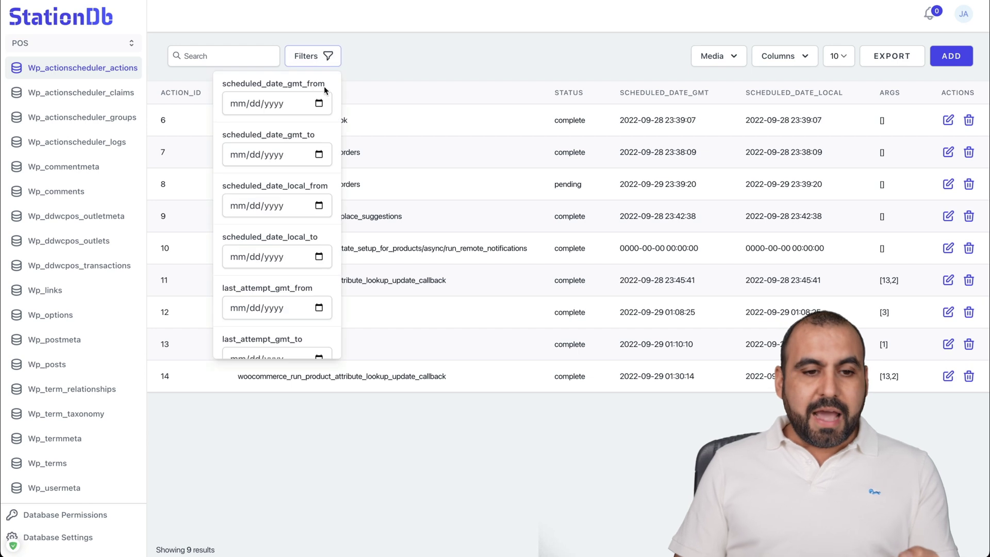
scroll(287, 249, down, 3)
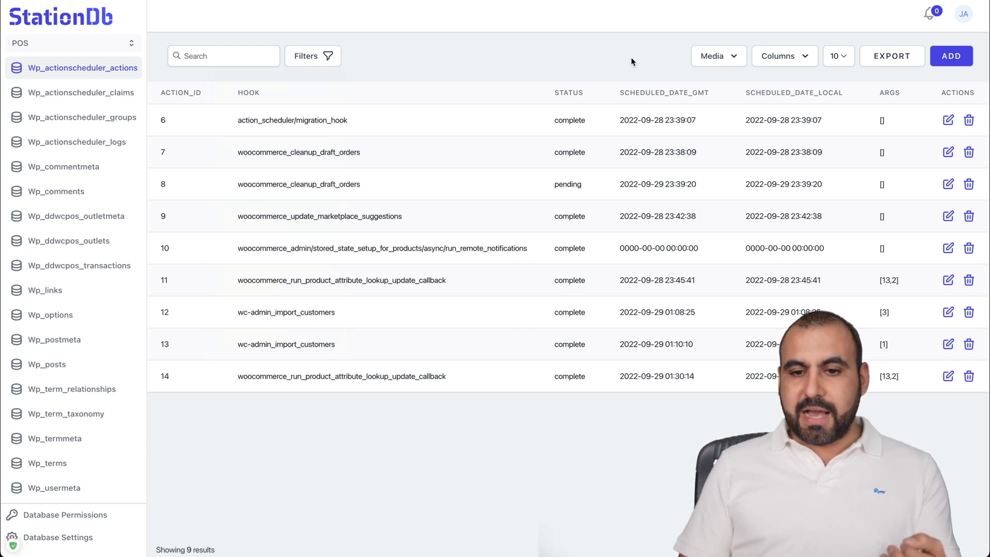
Browse the media and visible column choices, keeping 10 rows per page.
click(720, 54)
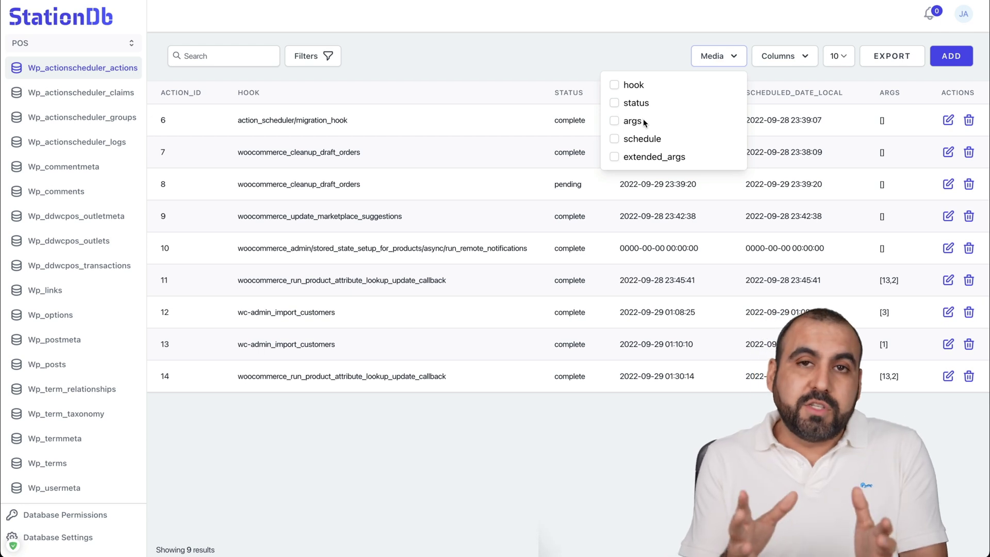
click(810, 61)
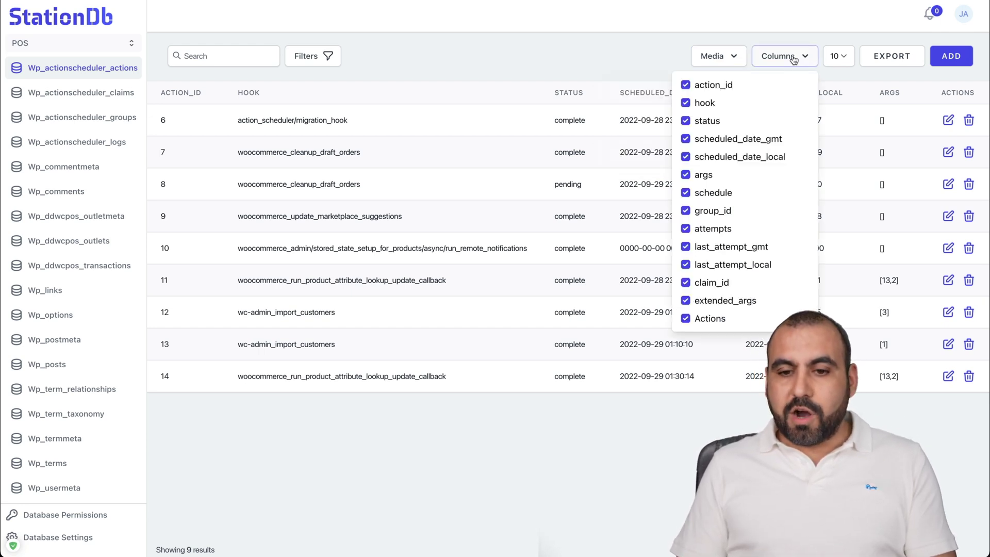
click(837, 52)
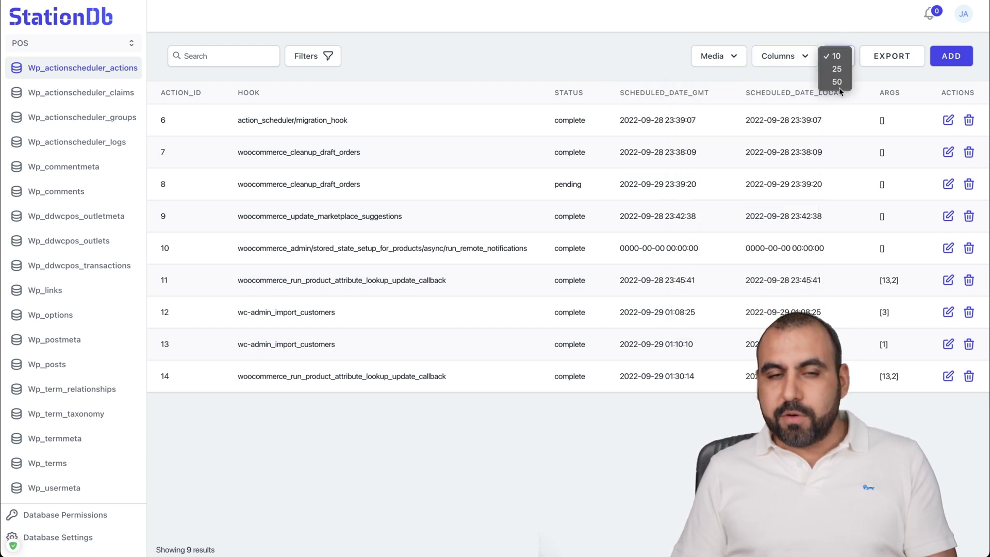
click(880, 73)
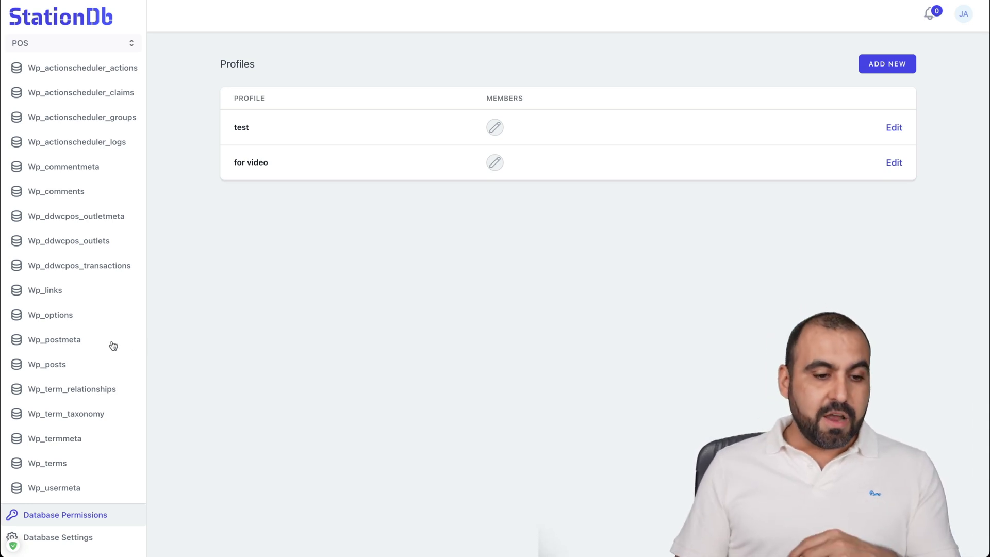
Add a new permission profile named 'testtest' from the Profiles list.
scroll(77, 330, down, 15)
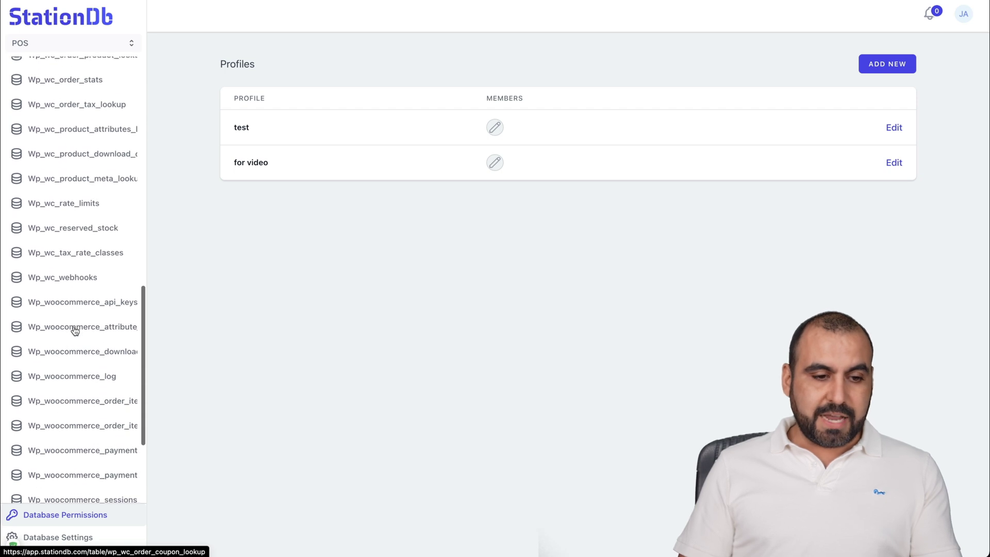
scroll(75, 155, up, 15)
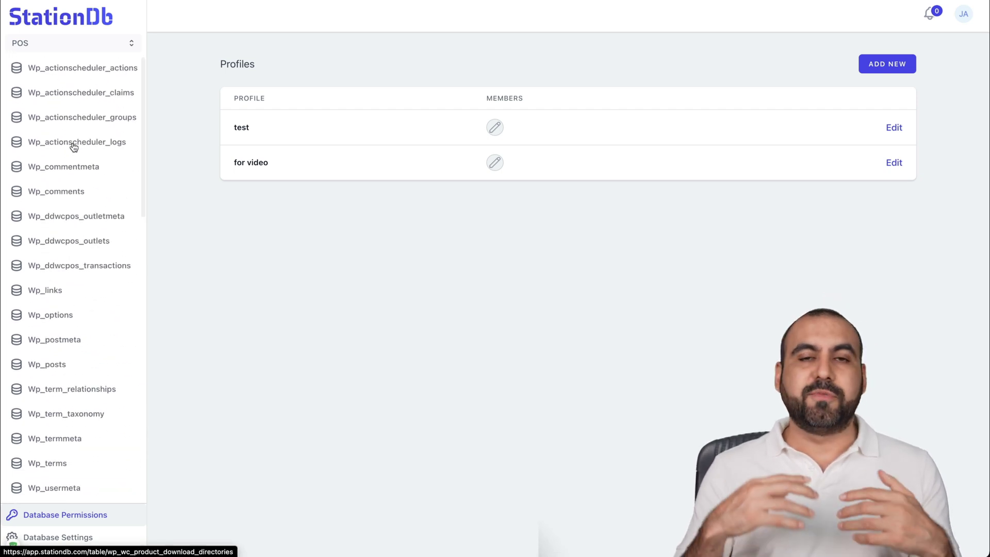
scroll(73, 147, down, 7)
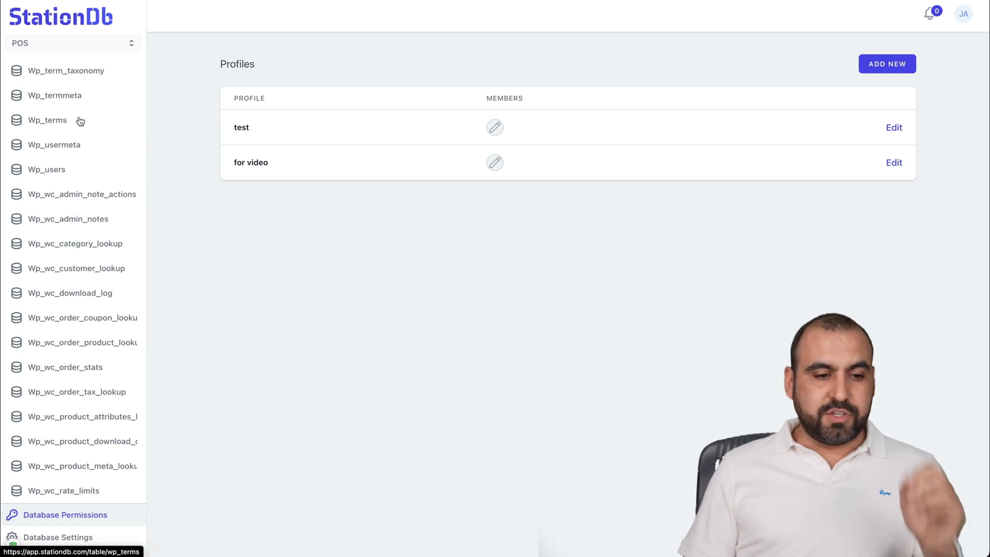
scroll(119, 367, down, 1)
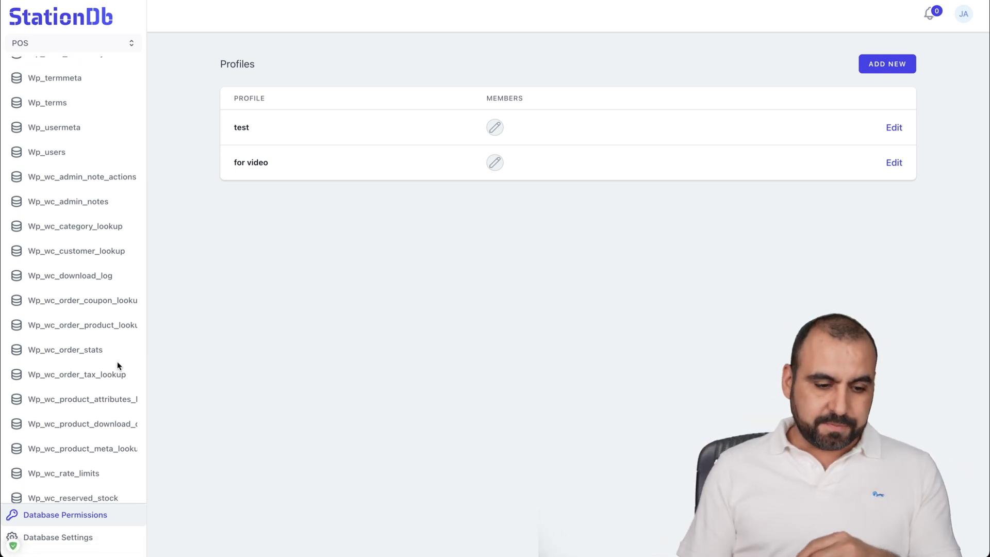
click(884, 73)
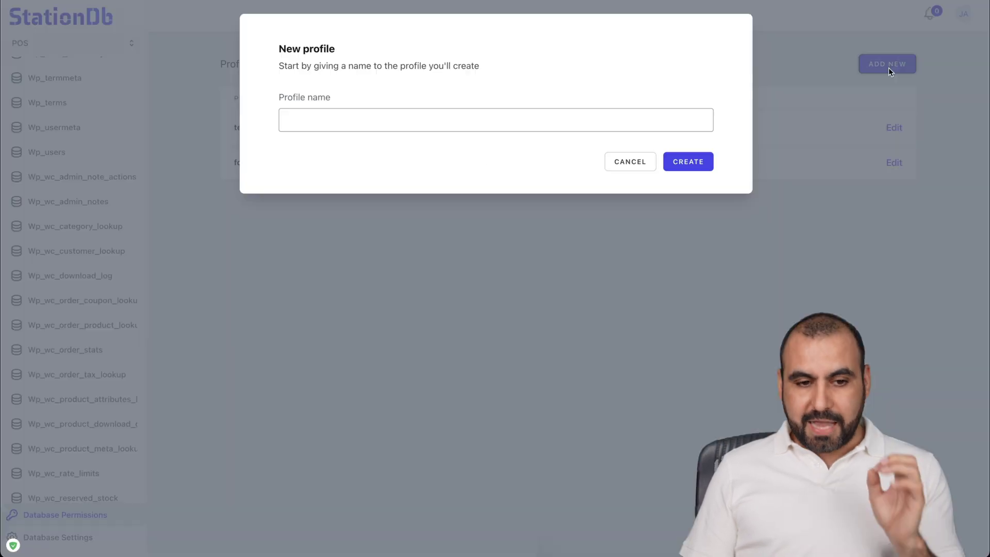
click(539, 124)
text(testtest)
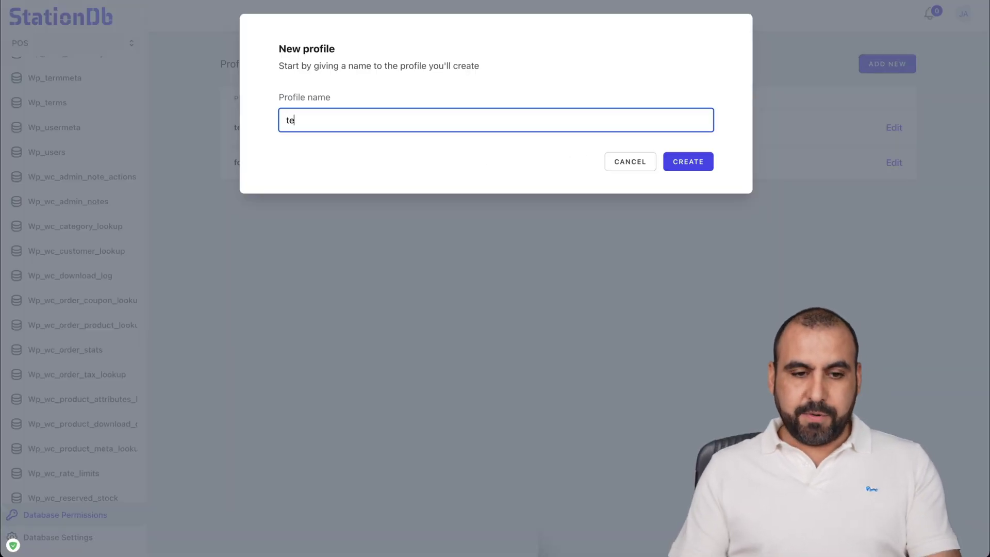
click(697, 166)
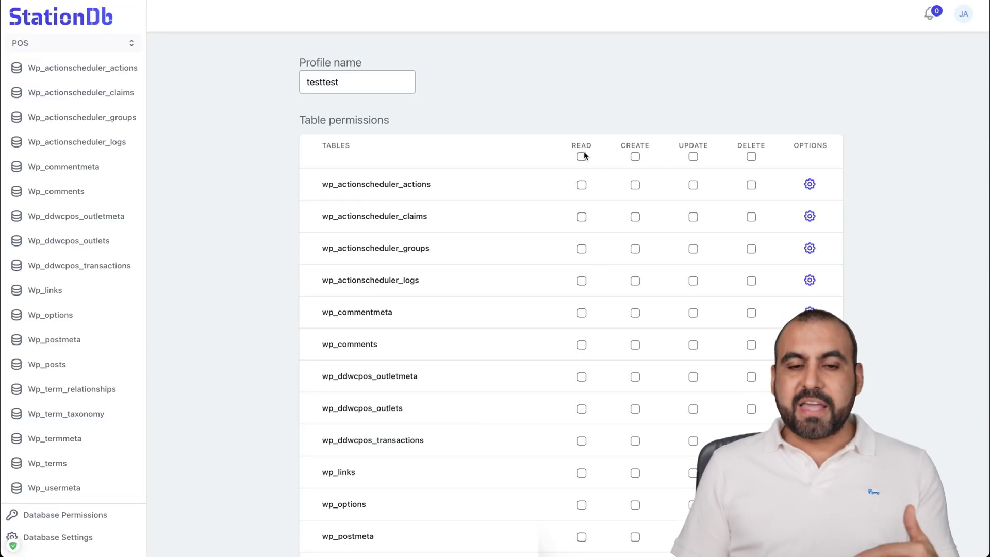
Tick a few individual table rights, then grant read access on every table.
click(582, 217)
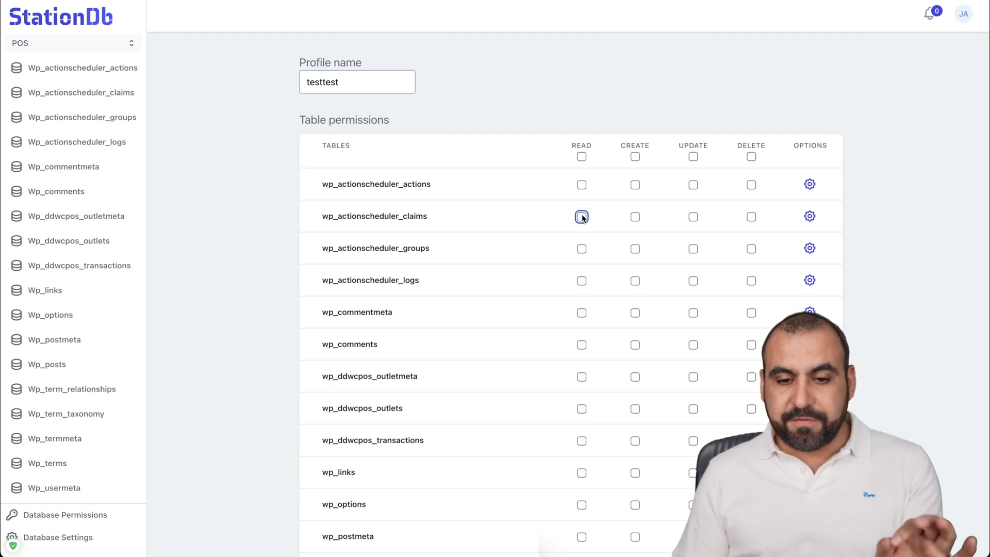
click(636, 184)
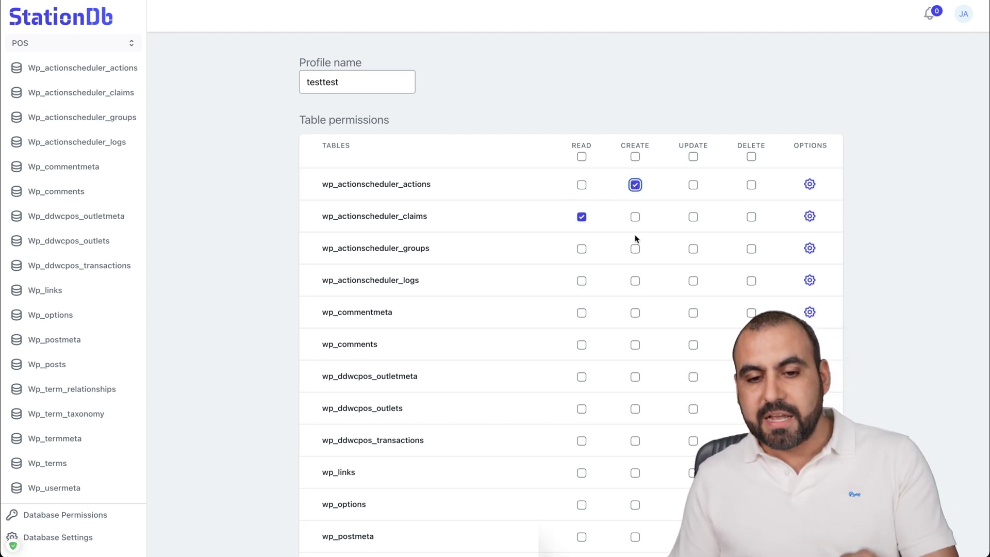
click(693, 281)
click(751, 249)
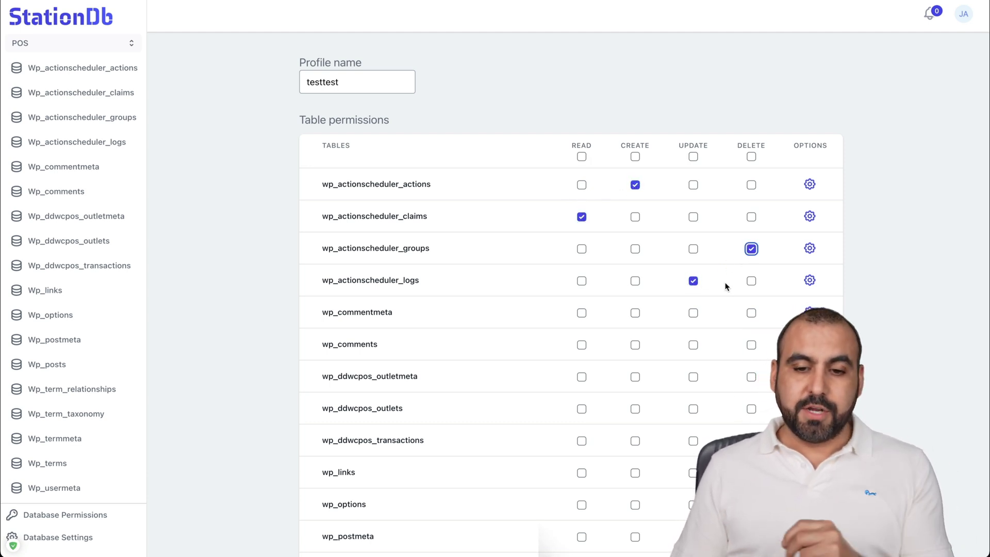
click(582, 344)
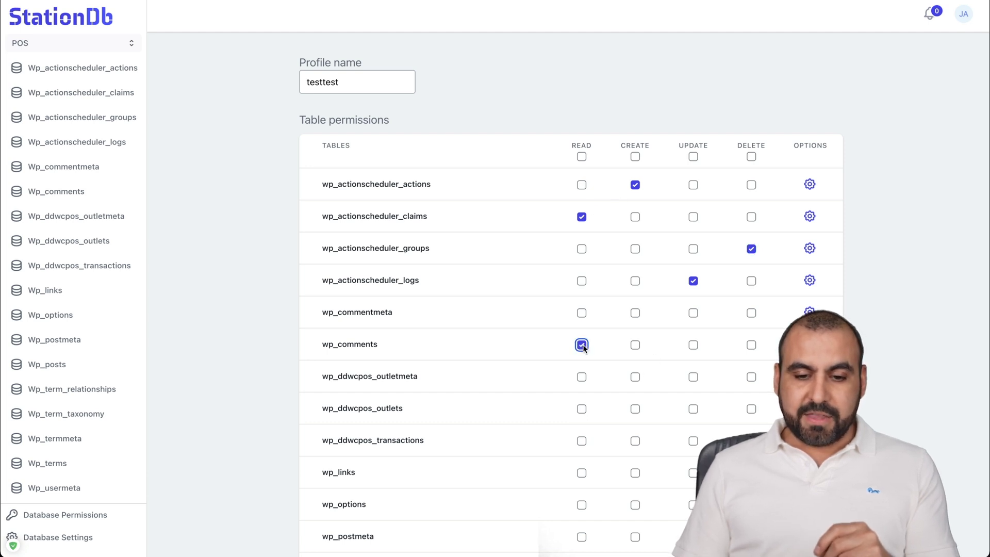
click(582, 157)
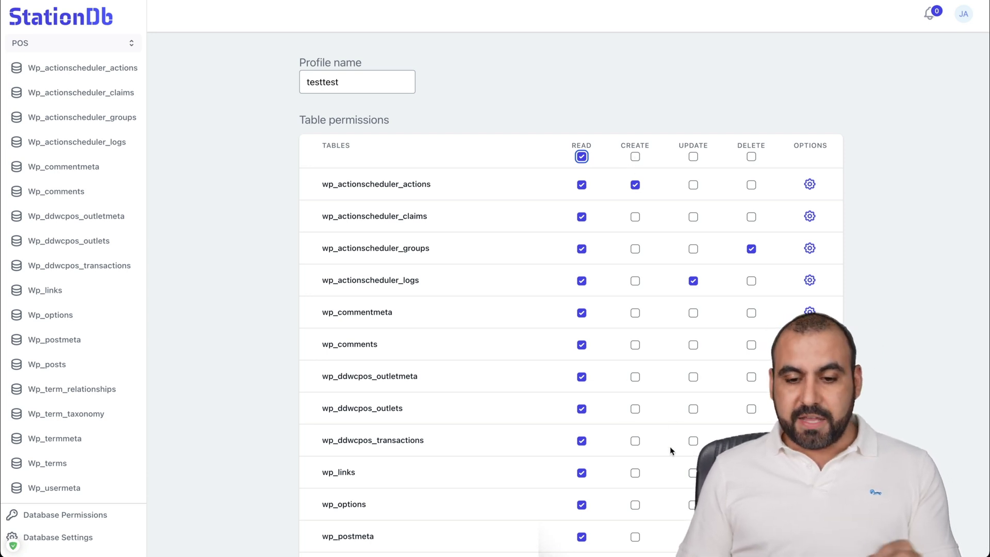
Grant create and update rights on wp_woocommerce_tax_rates.
scroll(655, 459, down, 2)
scroll(655, 459, down, 10)
scroll(653, 461, down, 9)
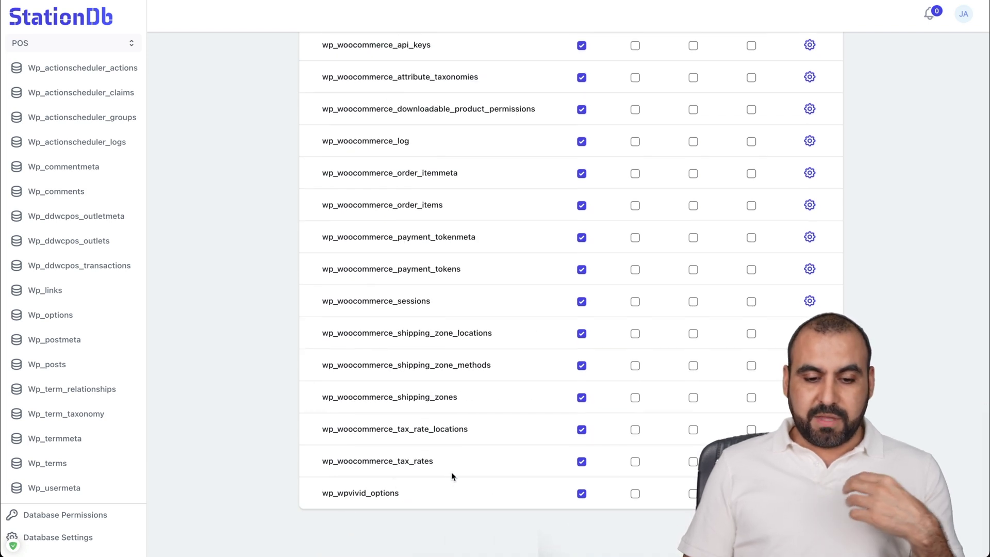
click(635, 462)
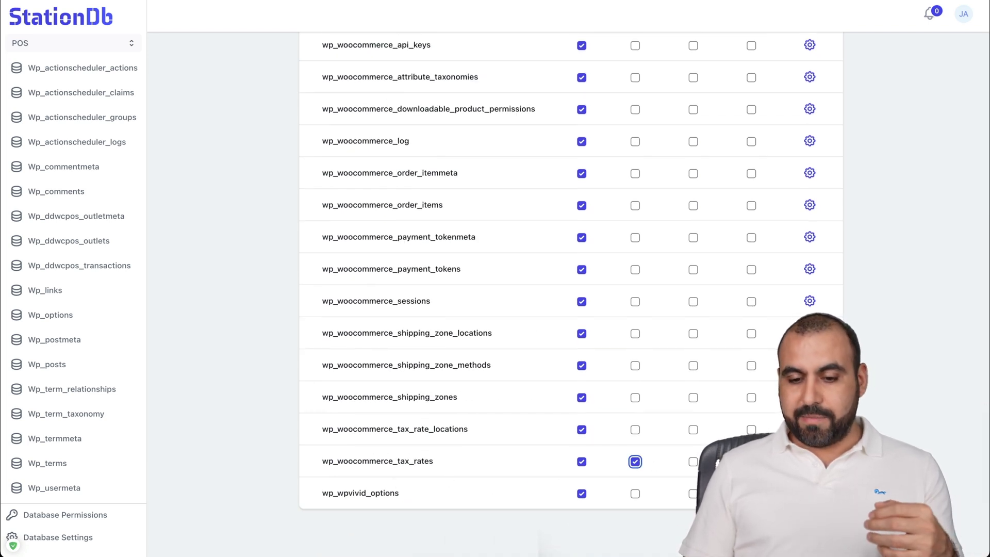
click(693, 462)
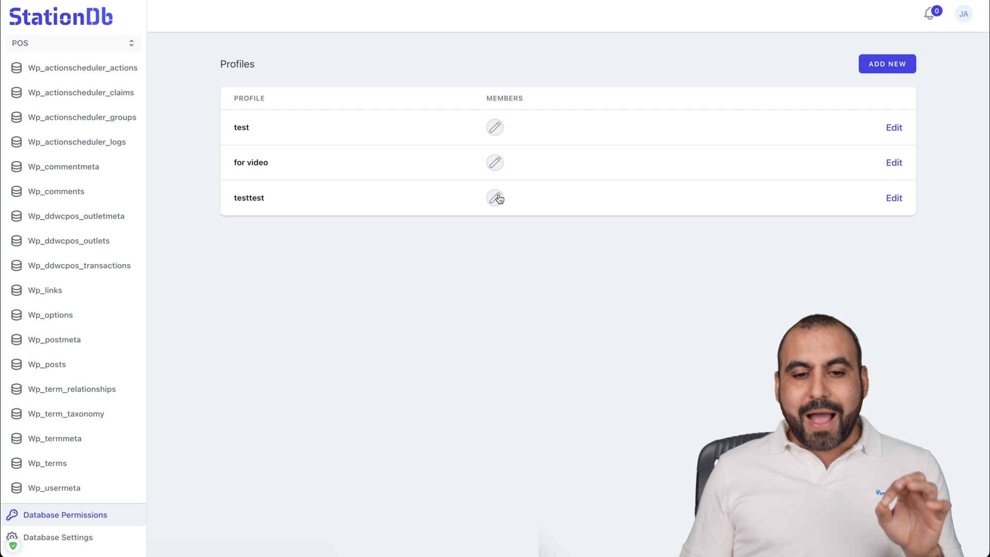
Tick the pending member in testtest's Members list and save the assignment.
click(496, 198)
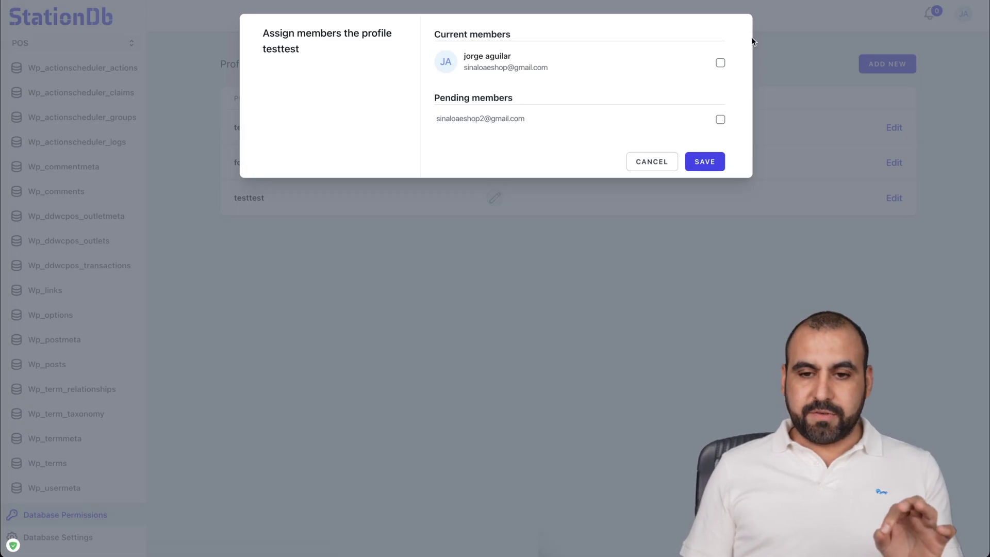
click(720, 63)
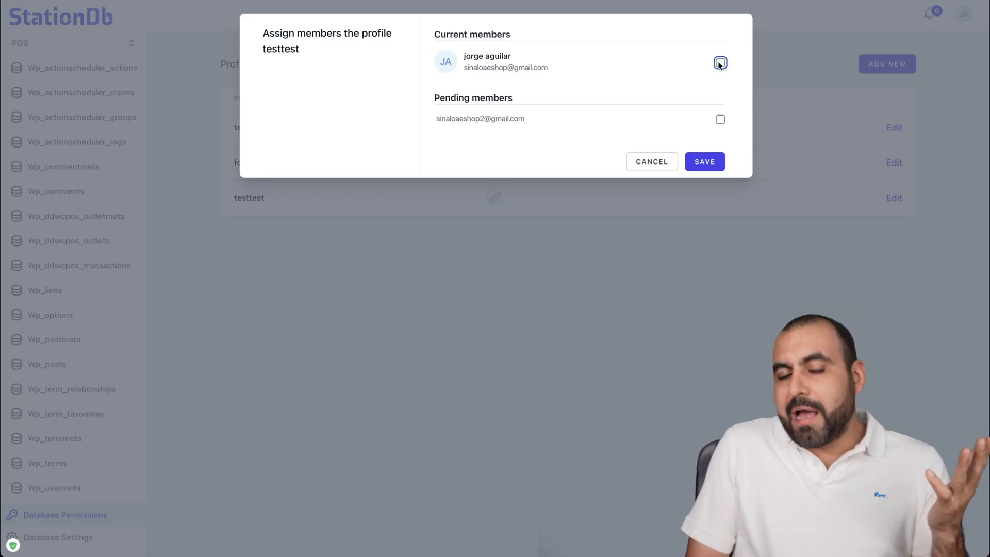
click(720, 120)
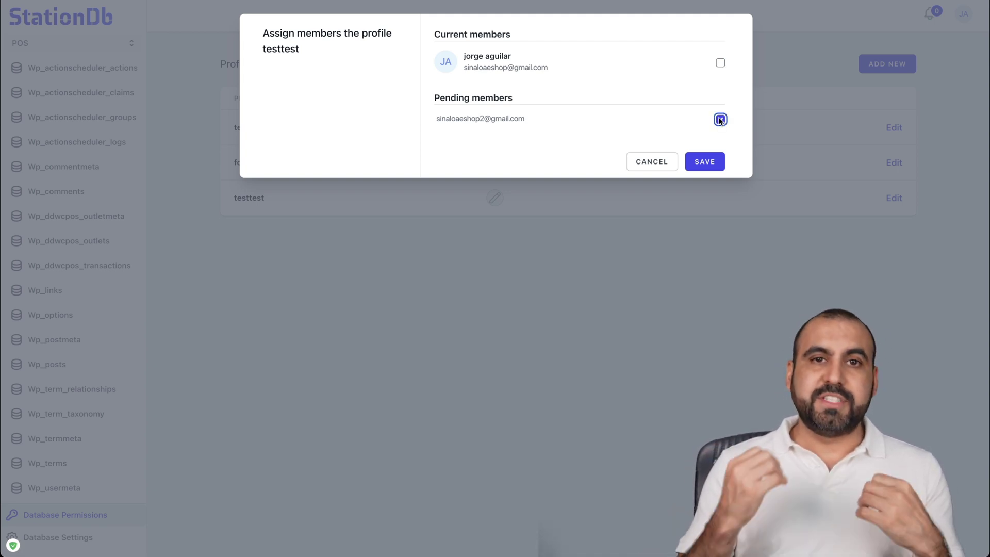
click(710, 161)
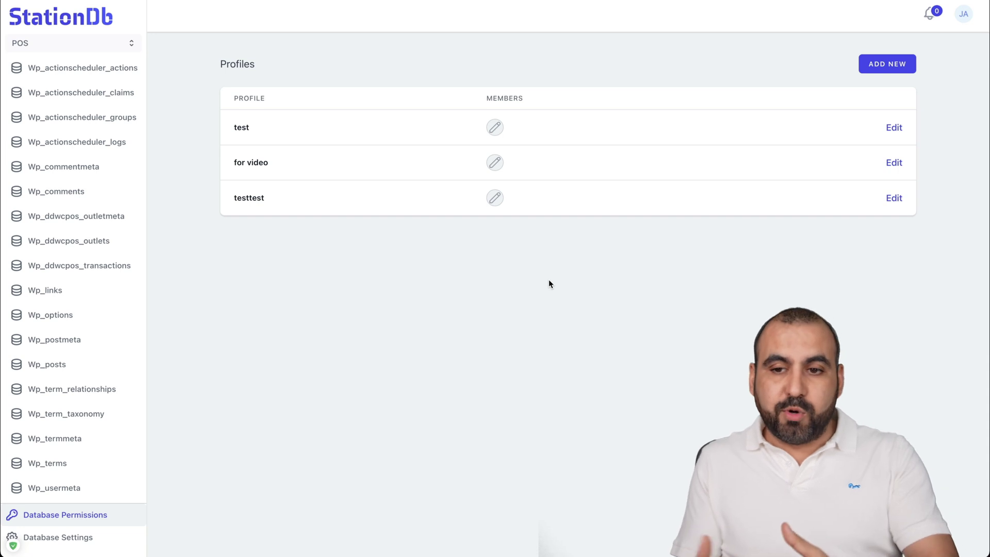
click(964, 15)
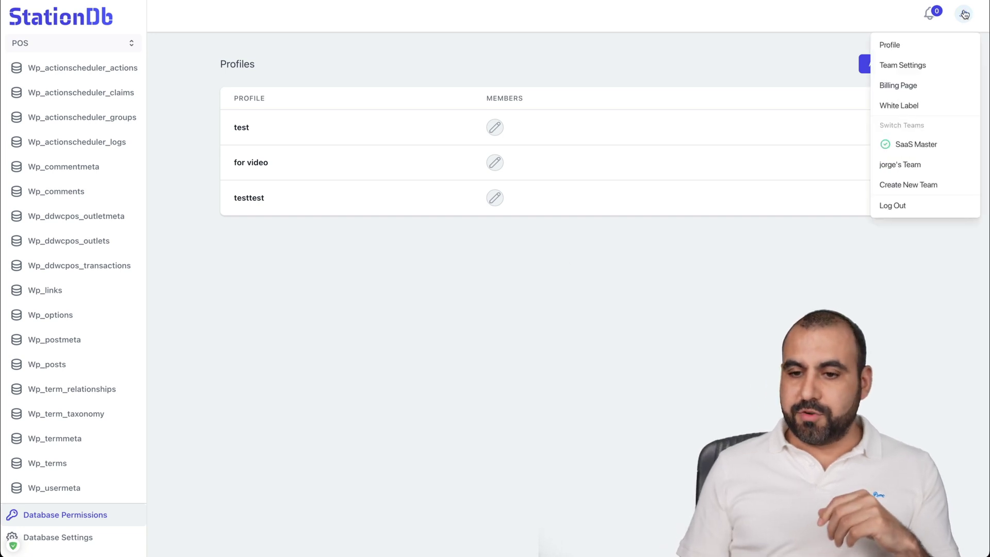
Review the White Label custom domain db.saasmaster.net and its DNS configuration records.
click(921, 105)
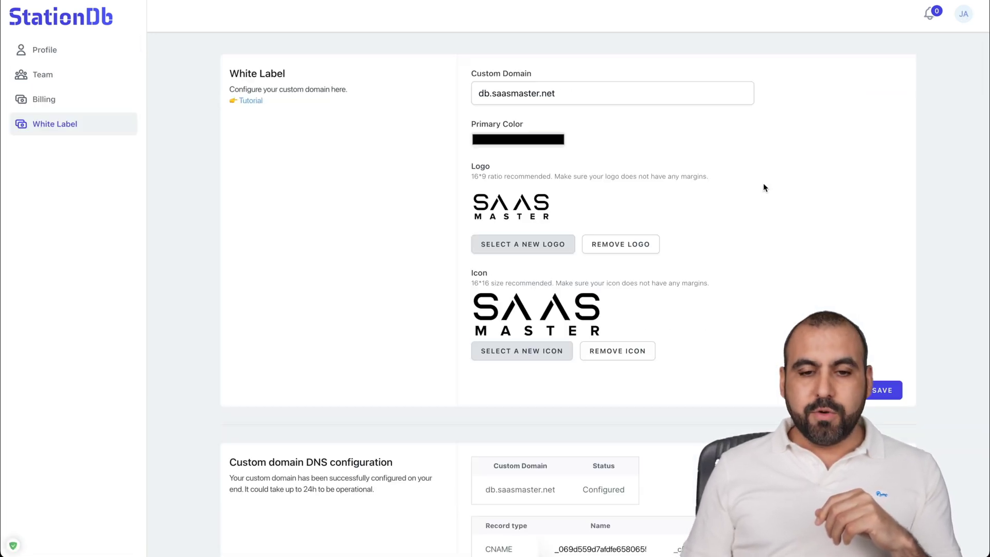
drag(478, 94, 627, 95)
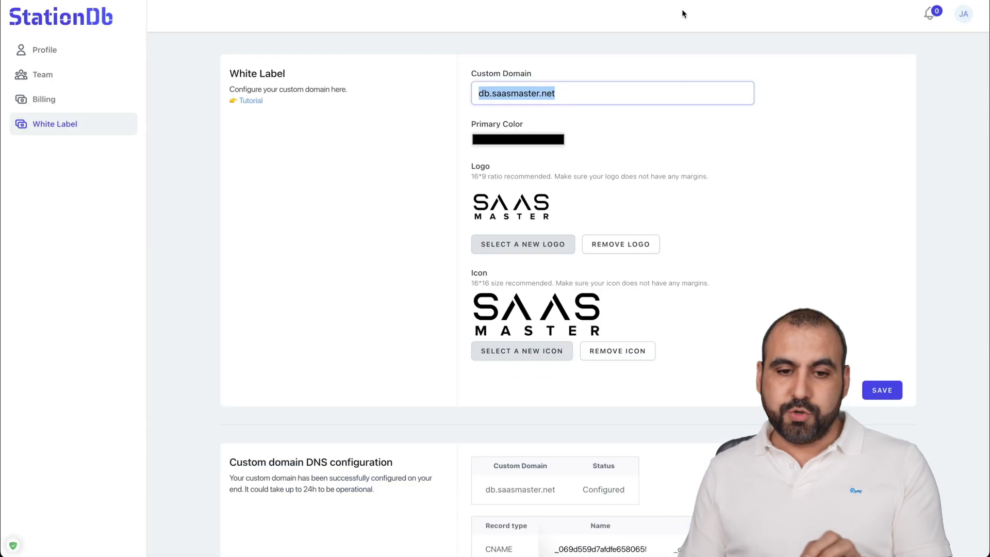
scroll(736, 262, down, 2)
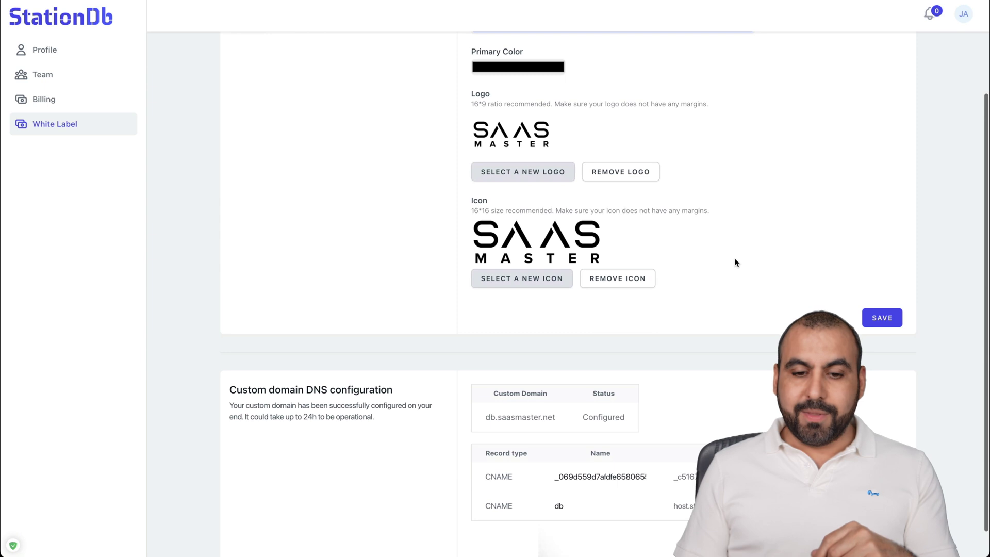
scroll(736, 262, down, 1)
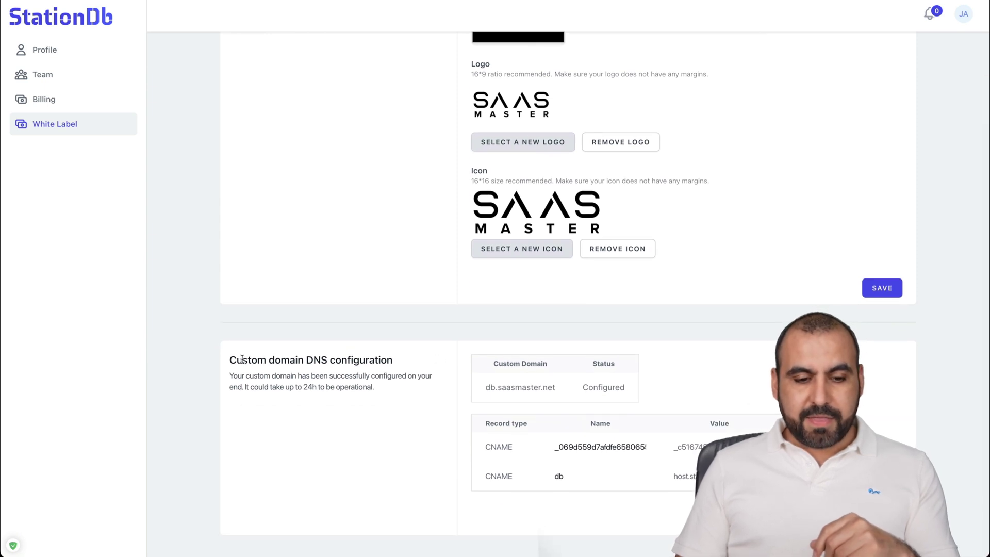
drag(221, 363, 425, 367)
click(489, 396)
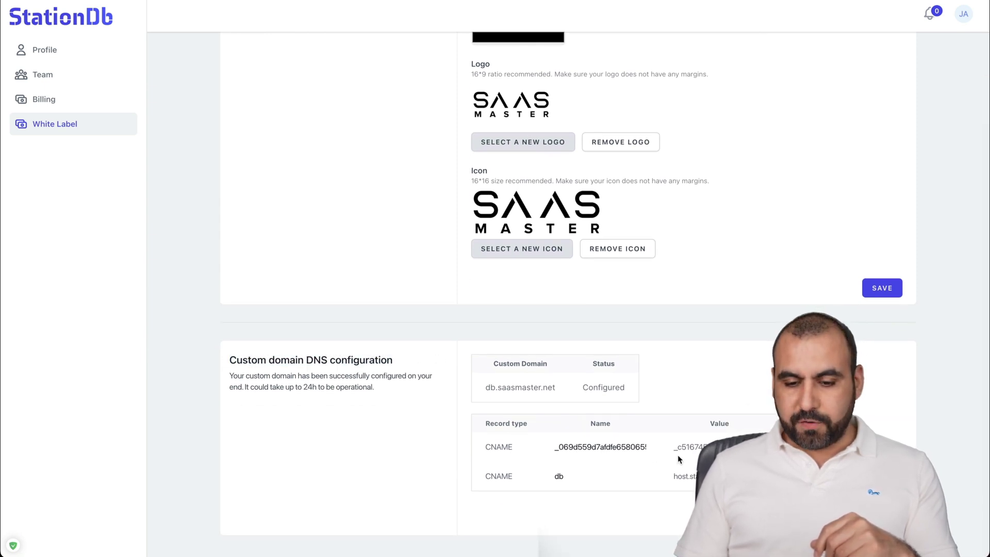
scroll(617, 307, up, 3)
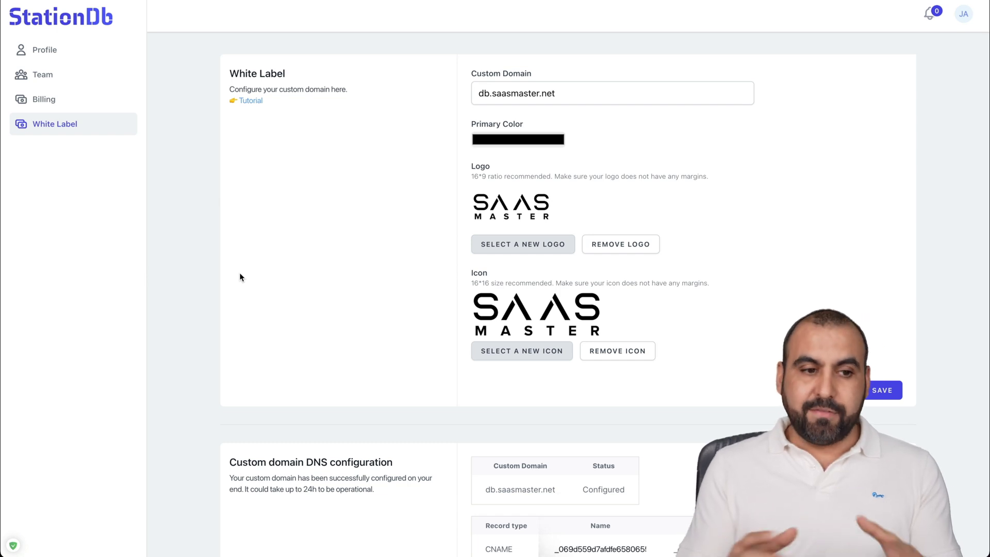
click(53, 80)
In Add Team Member, try the Admin and Member roles, settling on White Labelled.
scroll(314, 210, down, 4)
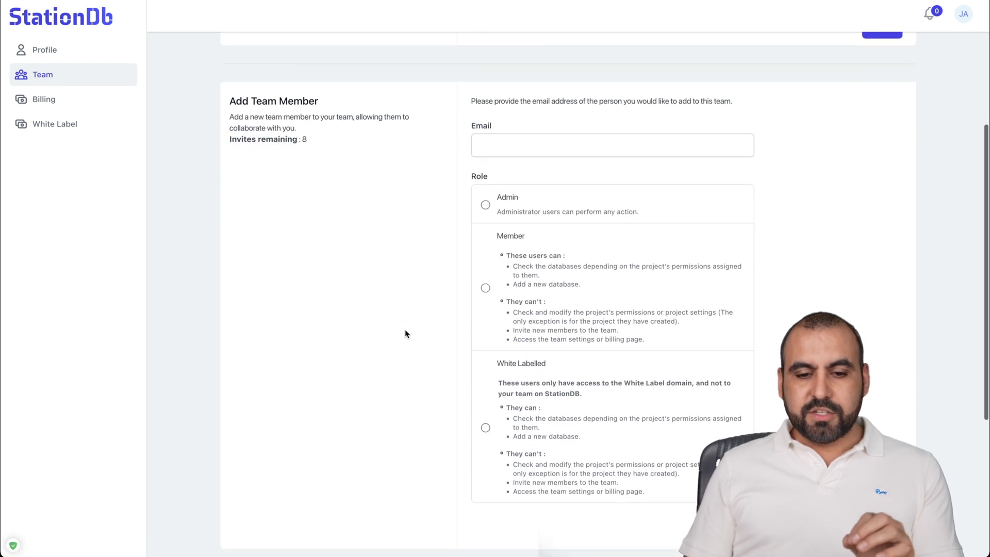
click(531, 101)
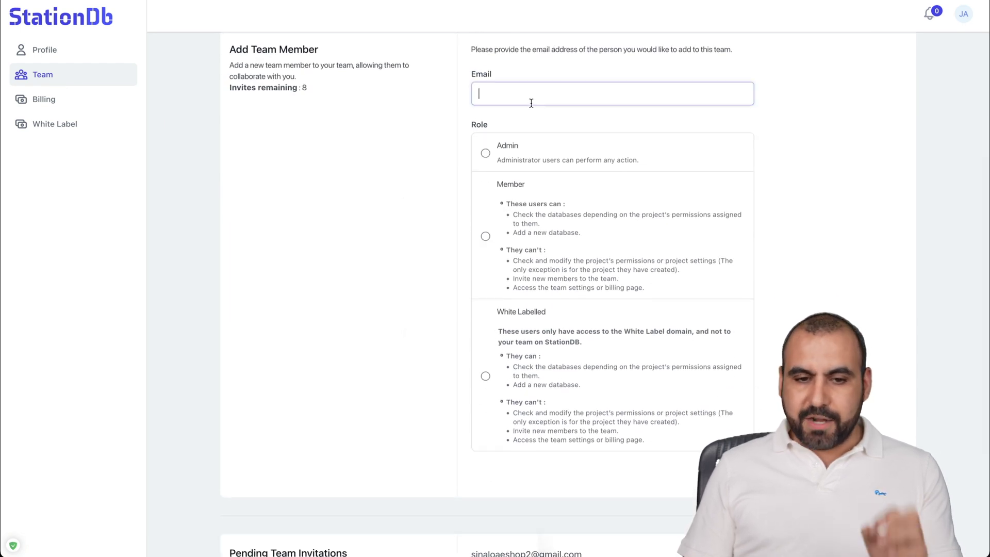
click(486, 153)
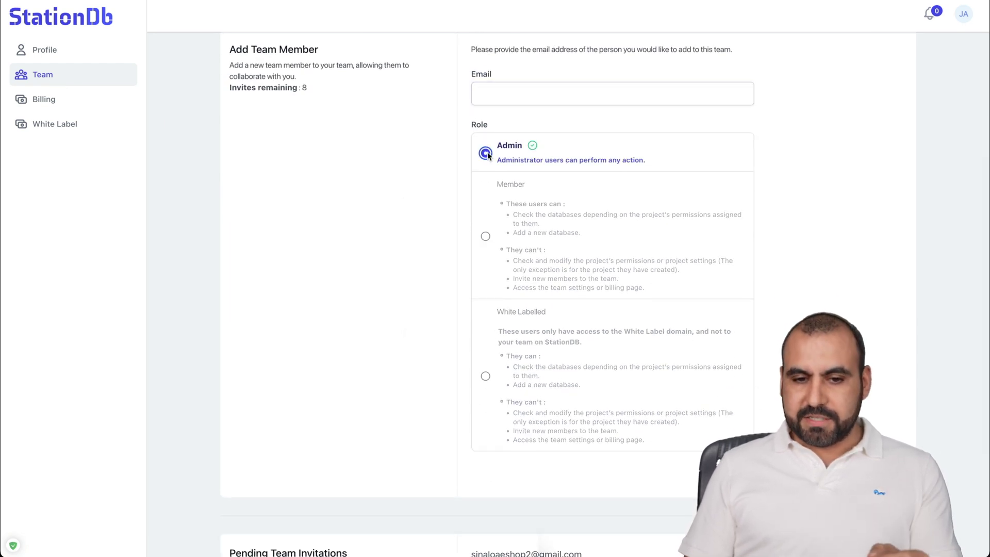
click(486, 238)
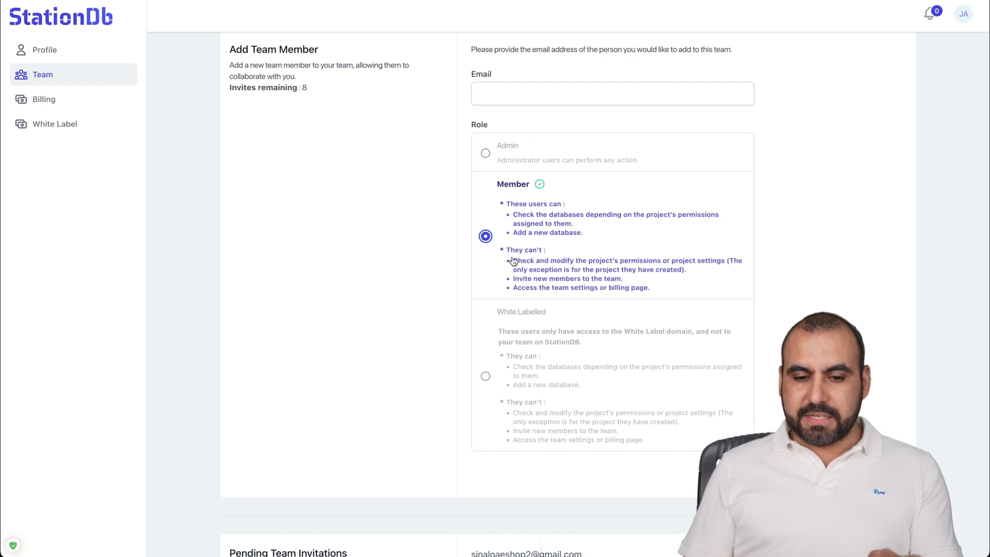
click(486, 377)
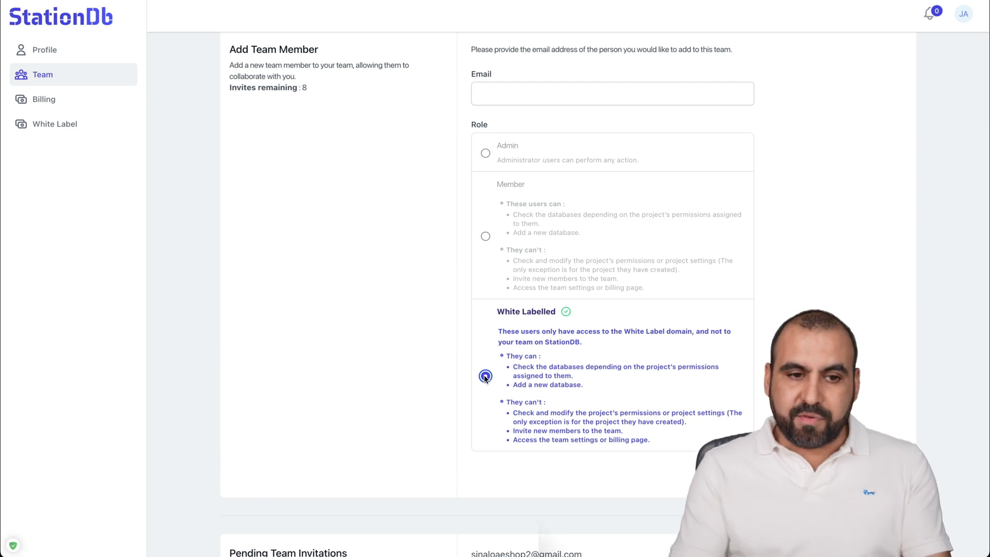
scroll(485, 377, up, 4)
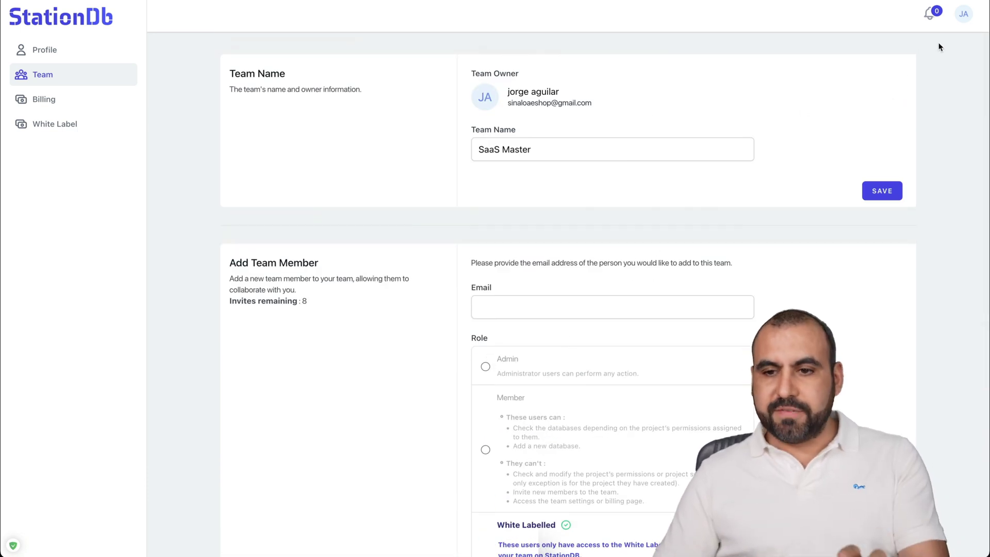
click(966, 21)
click(905, 148)
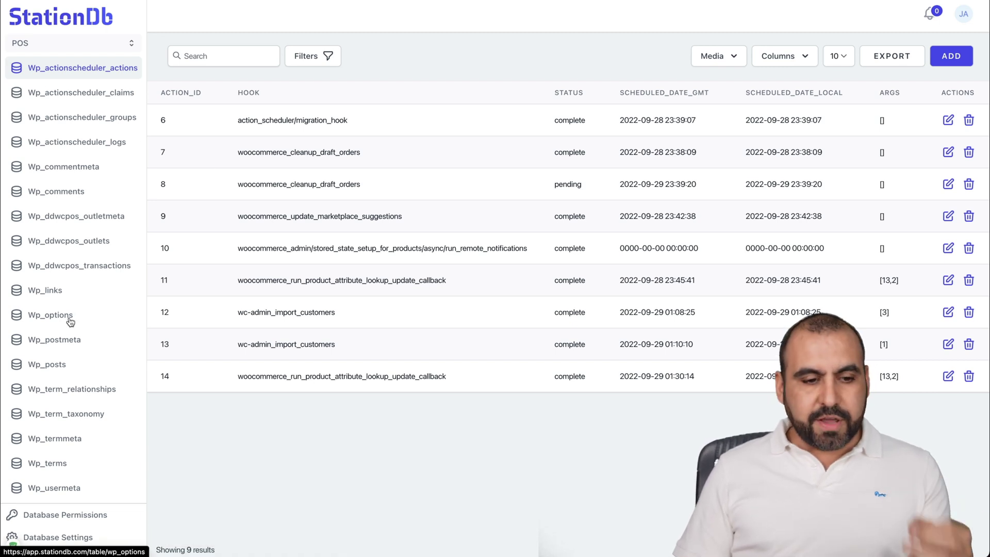
View the wp_options table records, then the wp_postmeta table records.
click(69, 321)
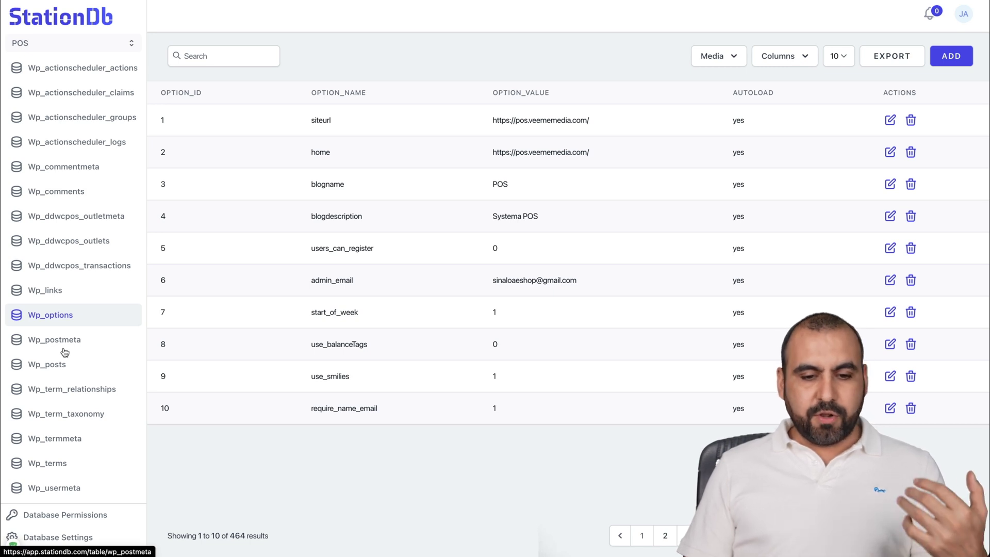
click(65, 352)
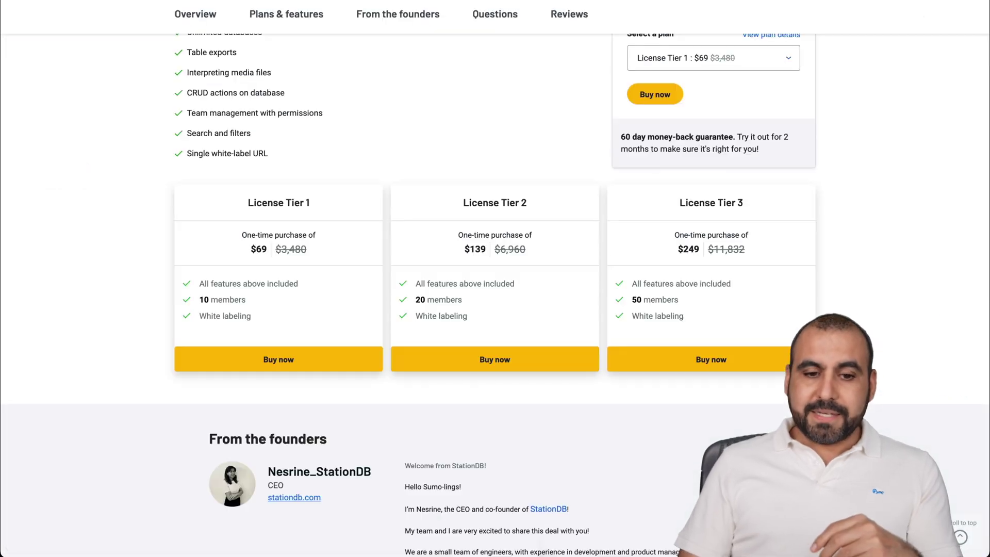
scroll(535, 222, up, 15)
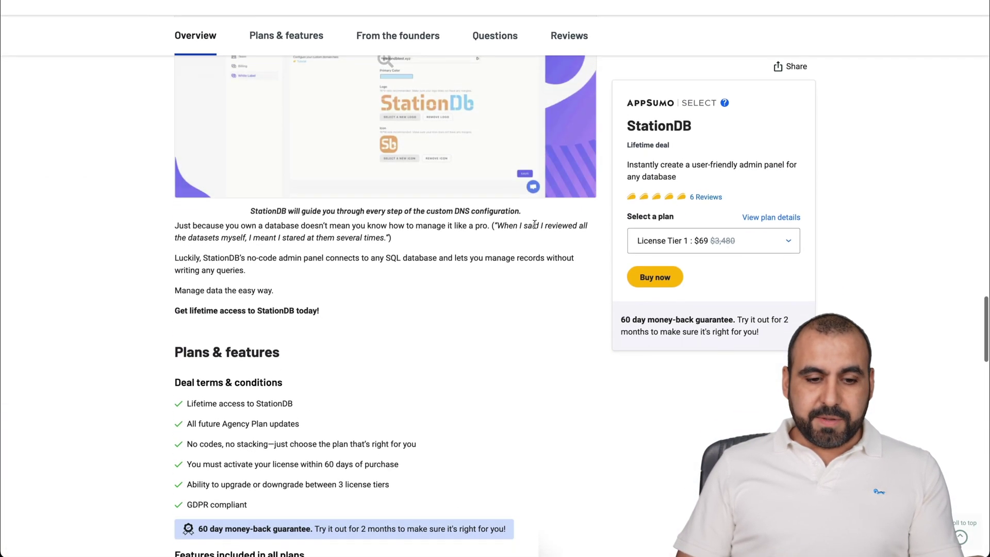
Check the Alternative to list, then view the $69, $139 and $249 License Tier cards.
scroll(535, 229, up, 20)
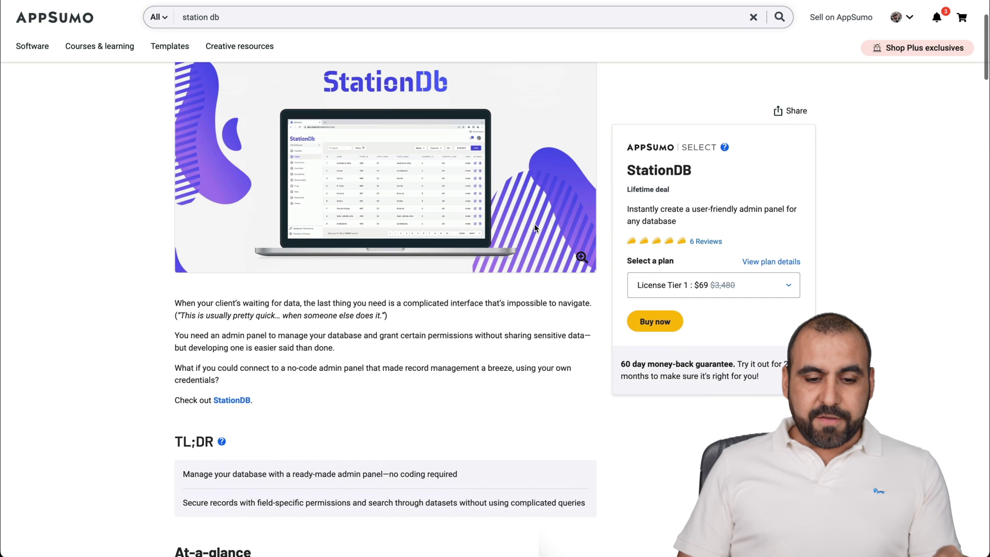
scroll(534, 229, down, 5)
scroll(535, 228, down, 2)
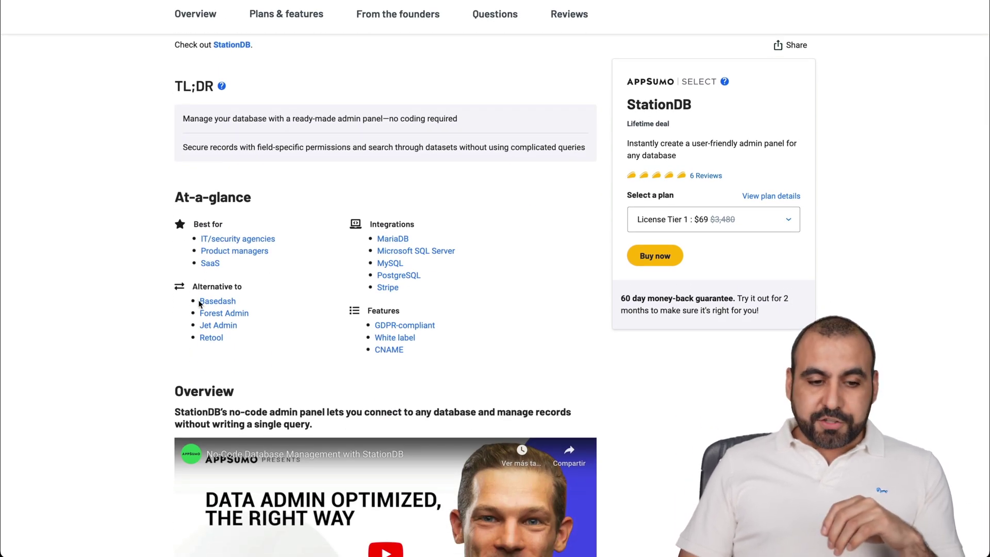
drag(197, 304, 230, 344)
click(230, 345)
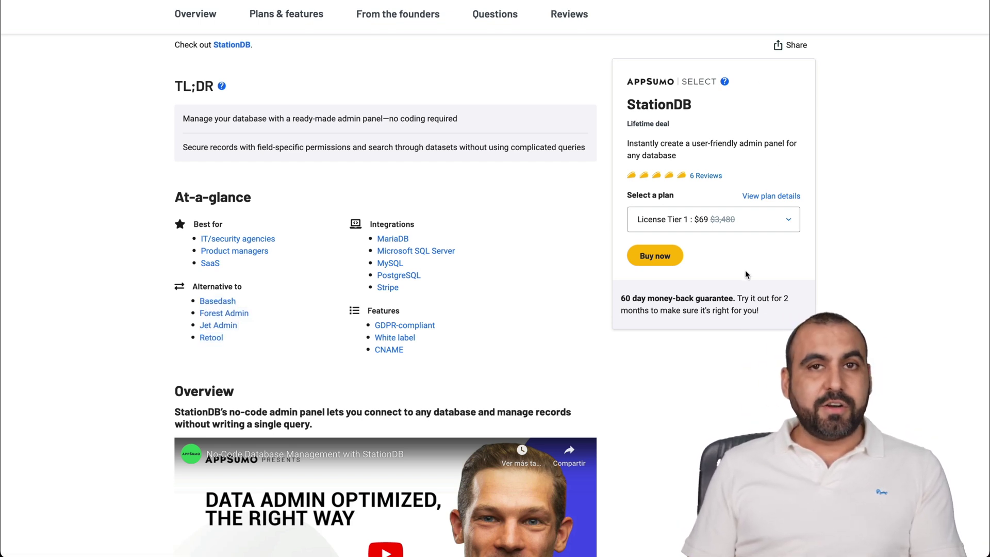
scroll(724, 370, down, 20)
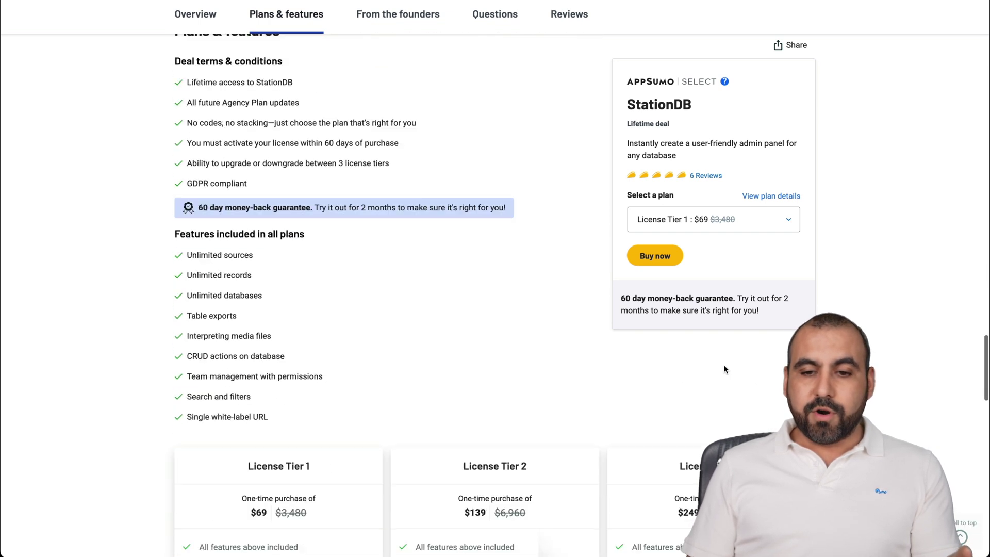
scroll(725, 369, up, 5)
scroll(456, 280, down, 1)
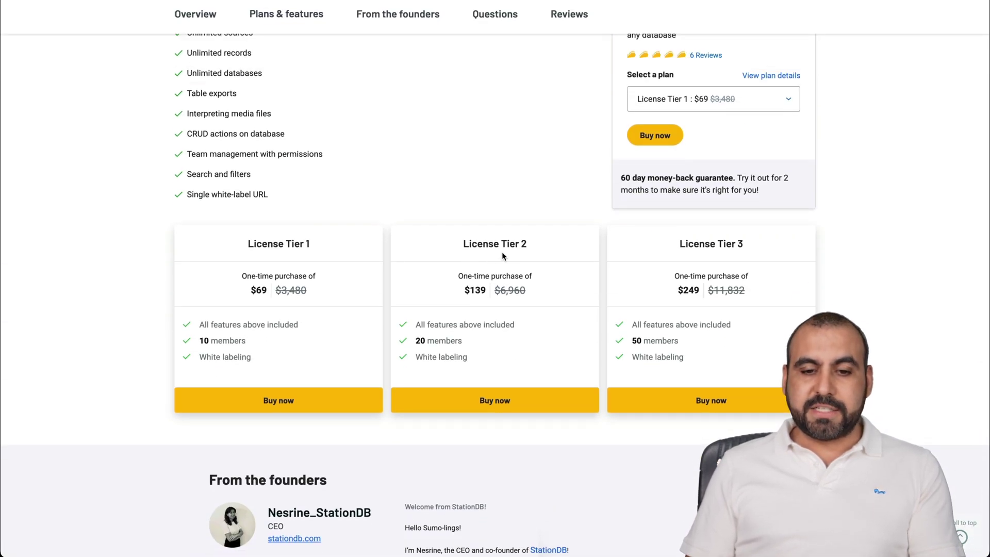